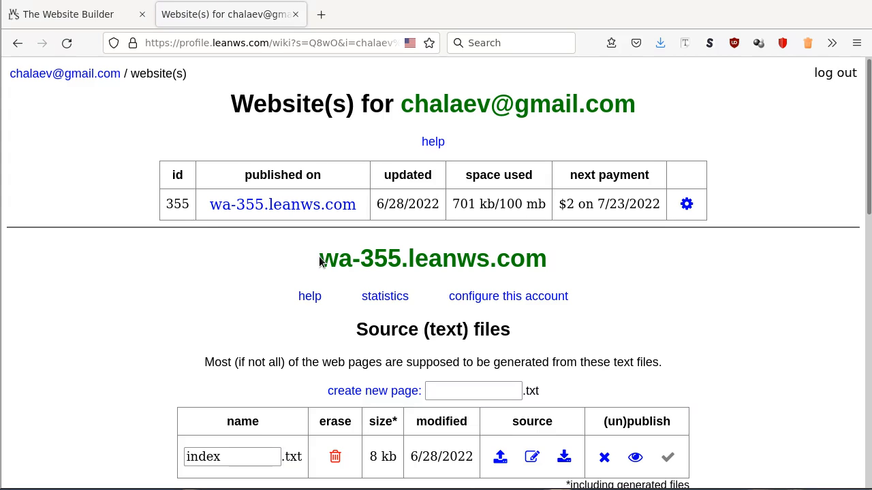
View the published Introduction page of wa-355.leanws.com in a separate tab and return to the website management page
drag(317, 259, 563, 257)
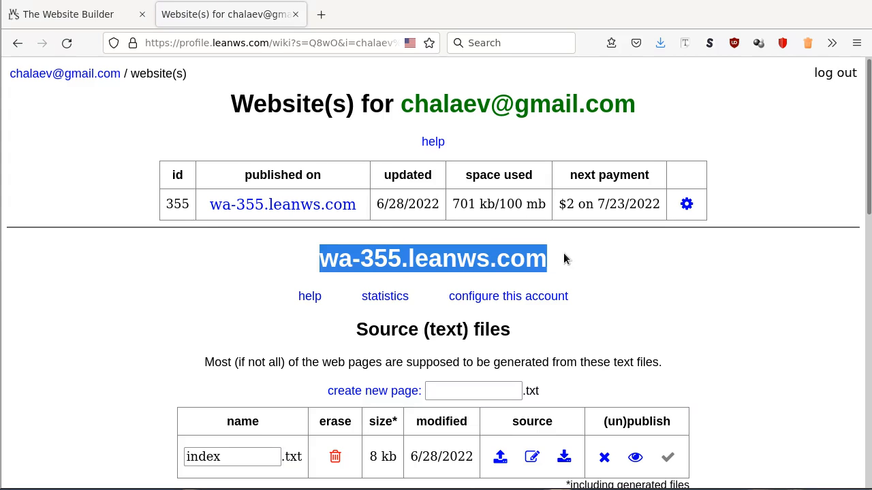
click(598, 254)
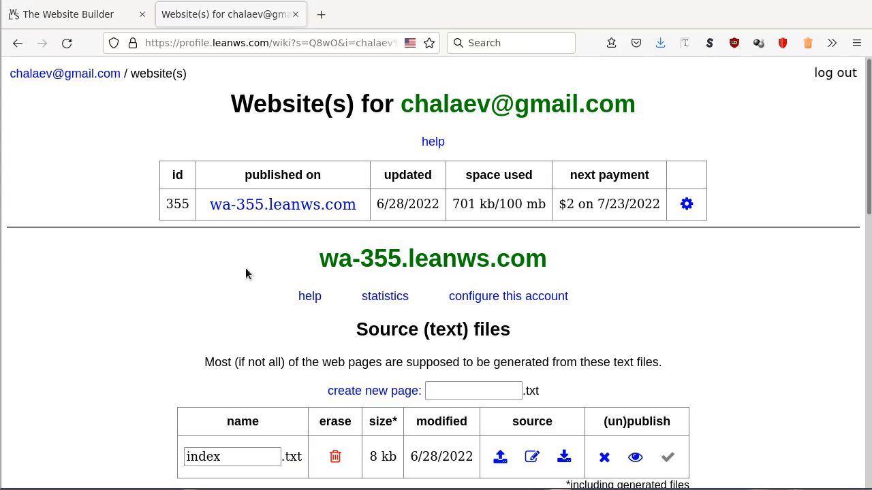
middle_click(294, 202)
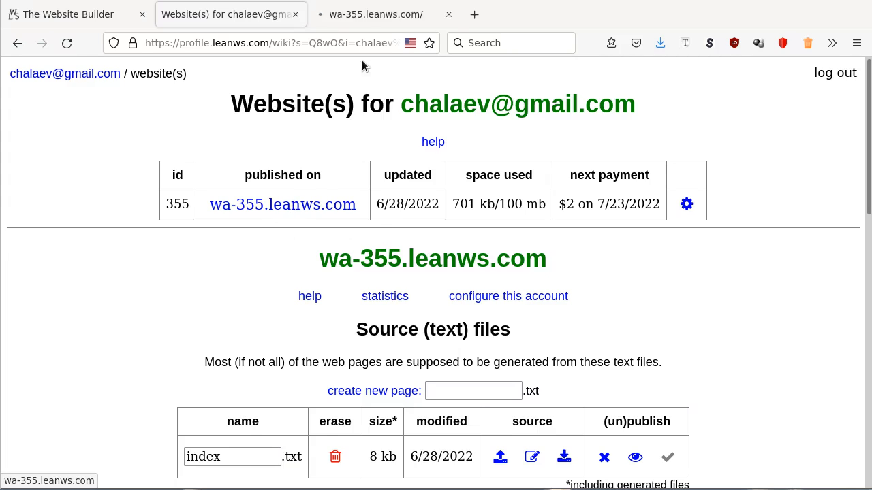
click(367, 18)
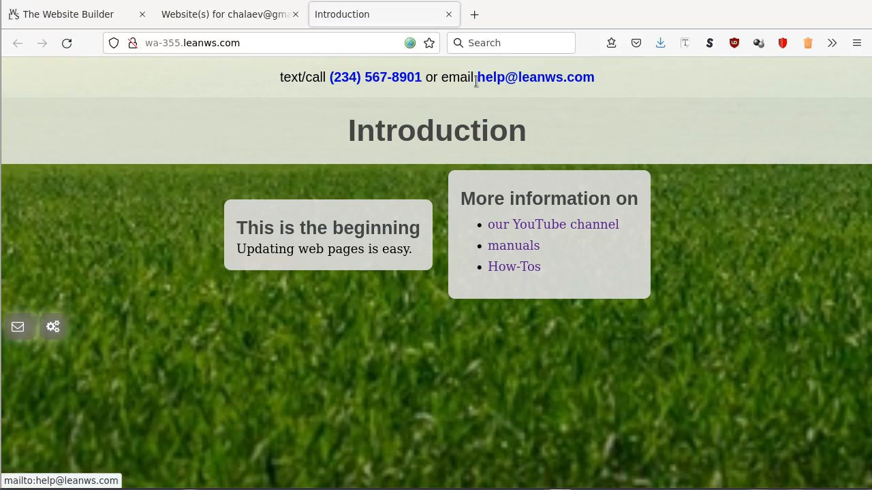
click(235, 21)
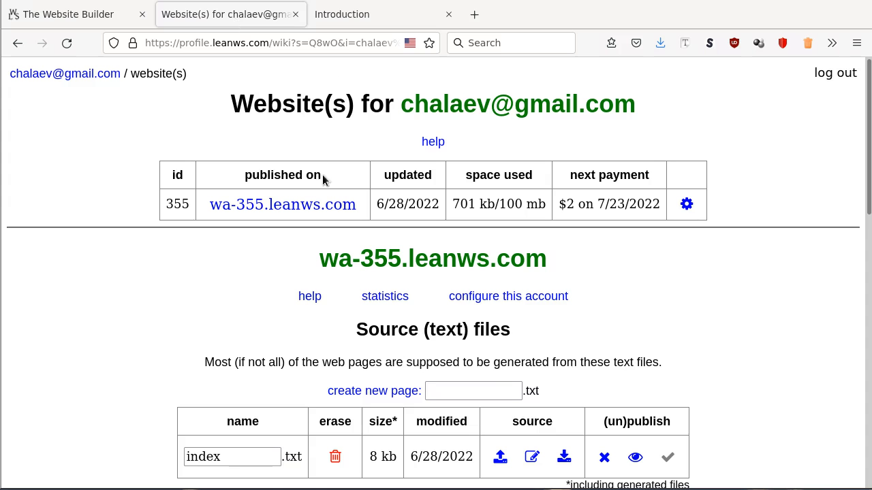
Open index.txt for editing and add the line "E` facile di cambiare una pagina." below "Updating web pages is easy."
click(531, 457)
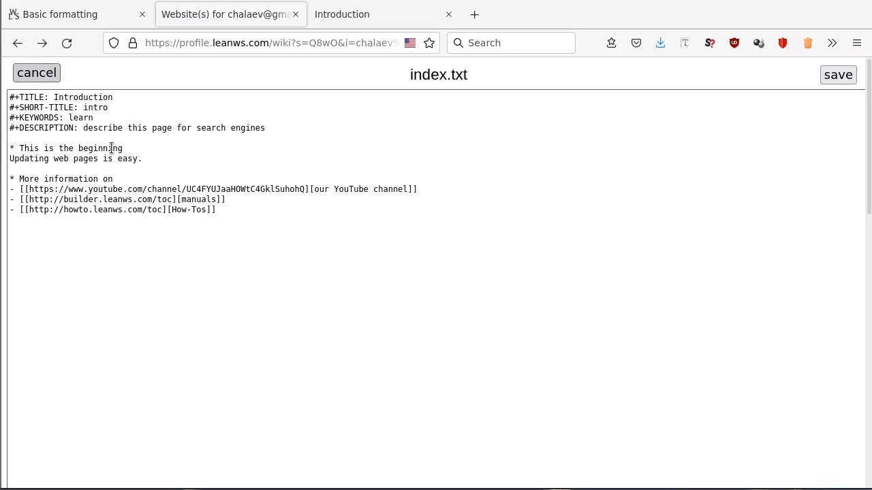
click(164, 159)
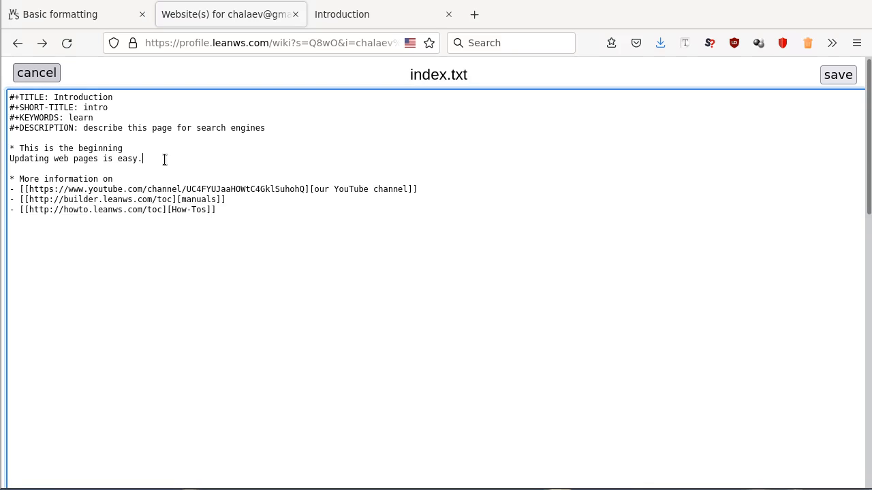
key(Return)
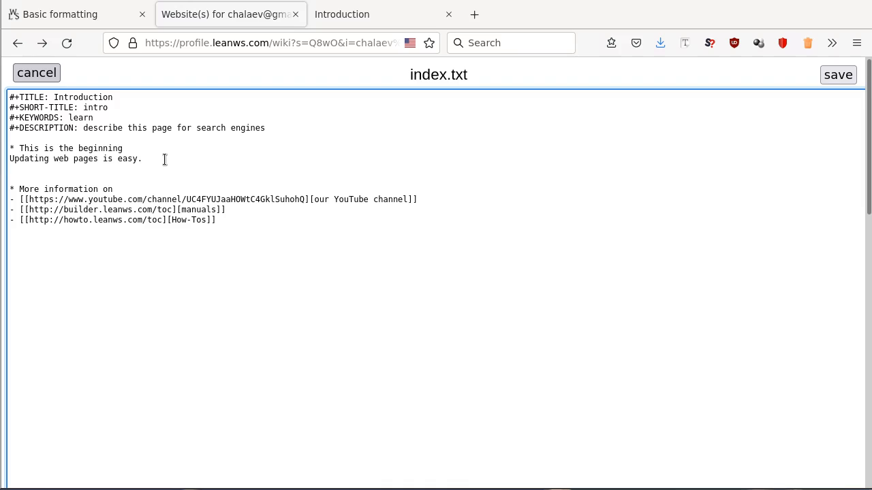
text(facile di cambiare un)
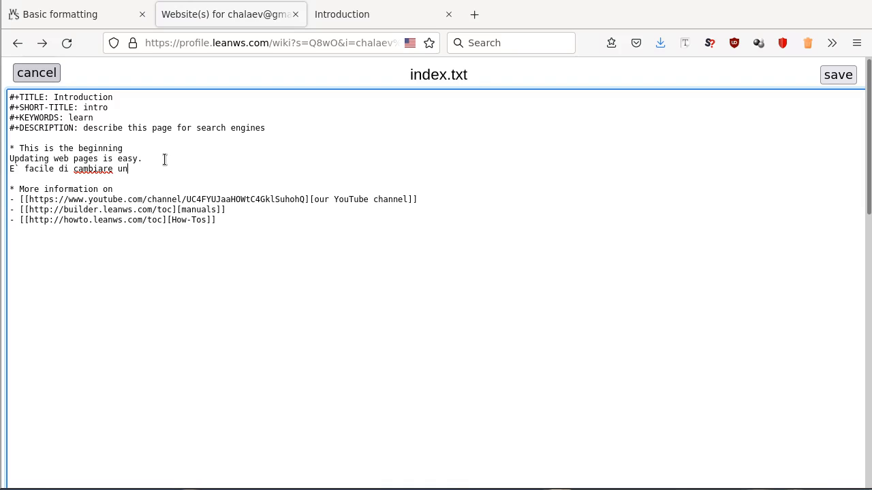
text(a pagina.)
Add the lines "Изменить страницу – просто." and "Es ist einfach, eine Webseite zu aendern." below the Italian sentence and save index.txt
key(Return)
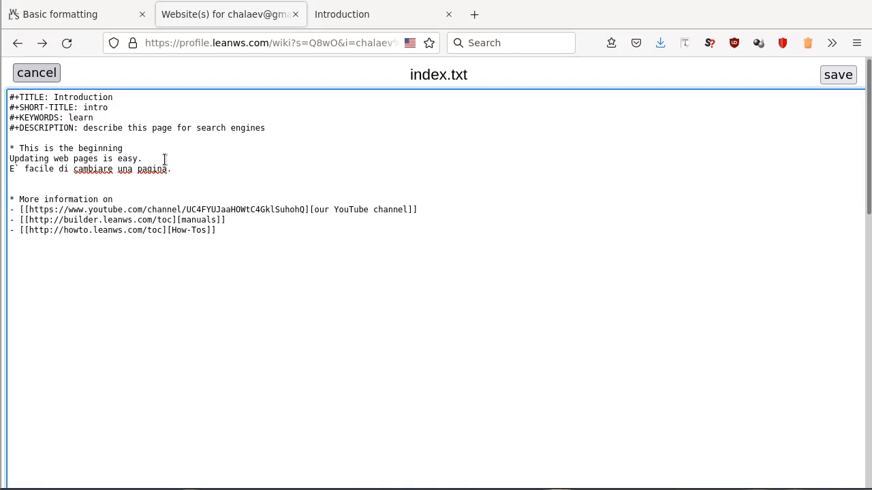
text(Изменить страницу )
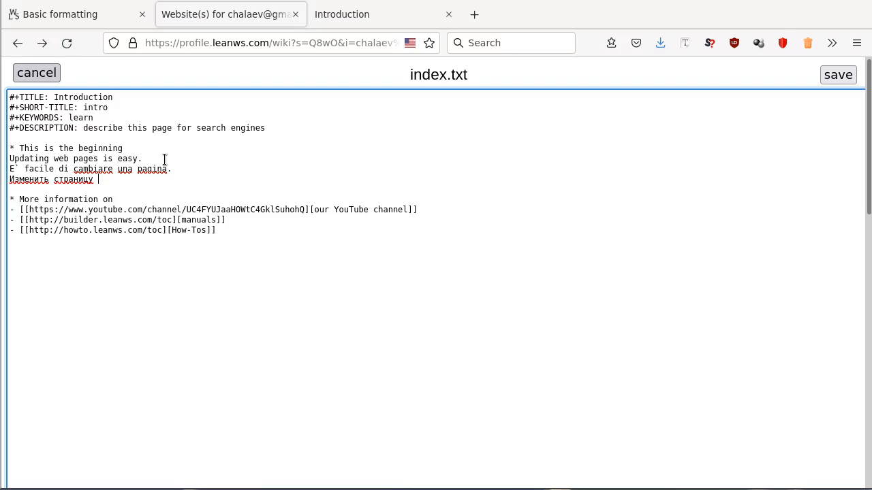
text(– просто.)
key(Return)
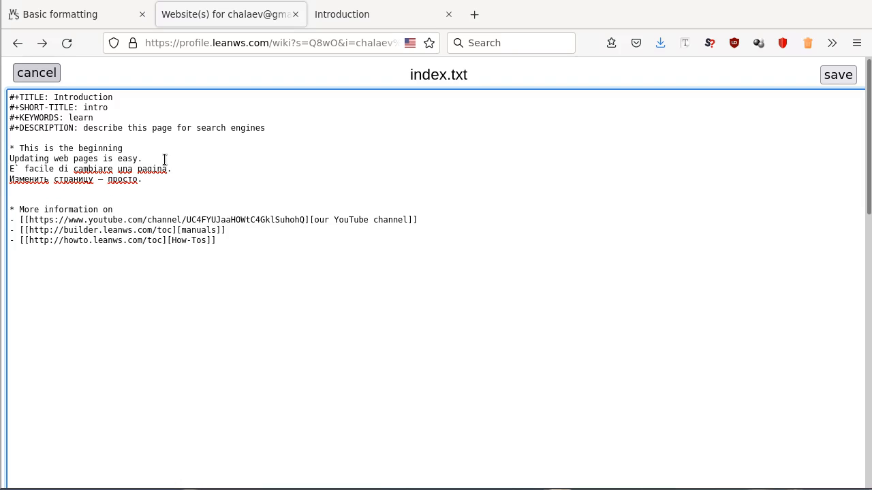
text(Es ist einfach, eine We)
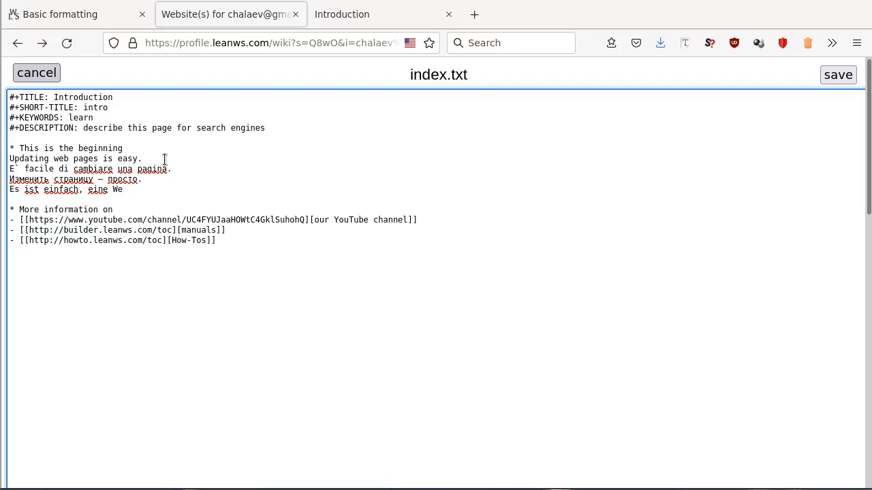
text(bseite zu aendern.)
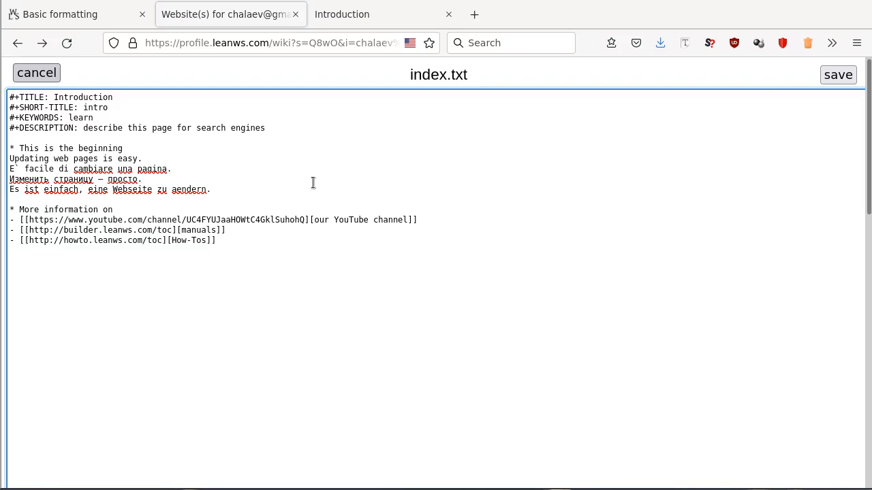
click(840, 78)
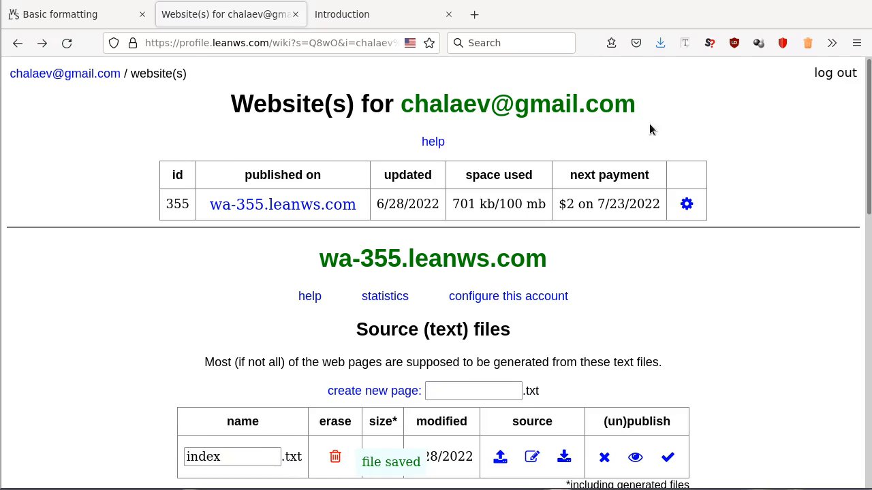
Preview the draft of the index page and reload it to check the added sentences
scroll(725, 244, down, 2)
scroll(727, 240, down, 2)
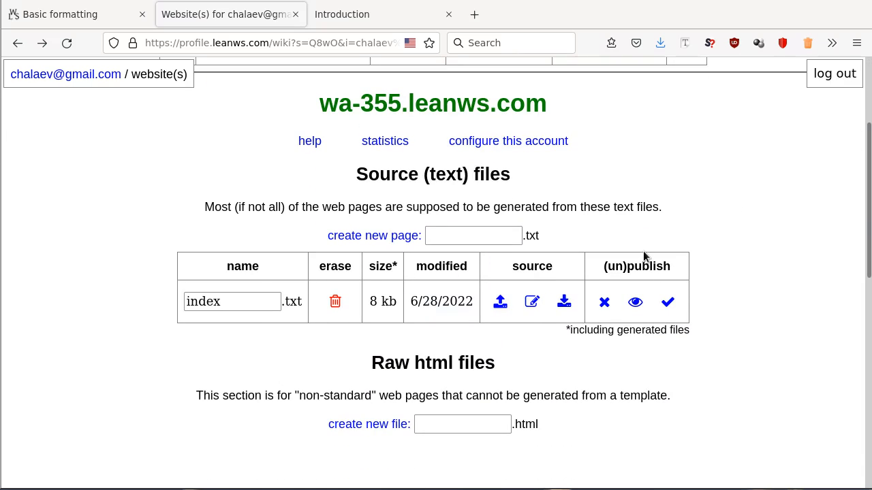
click(637, 304)
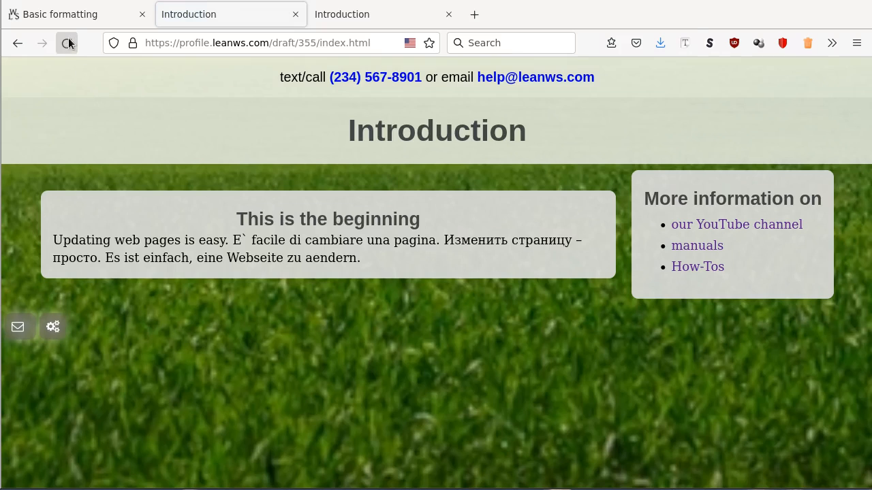
click(66, 42)
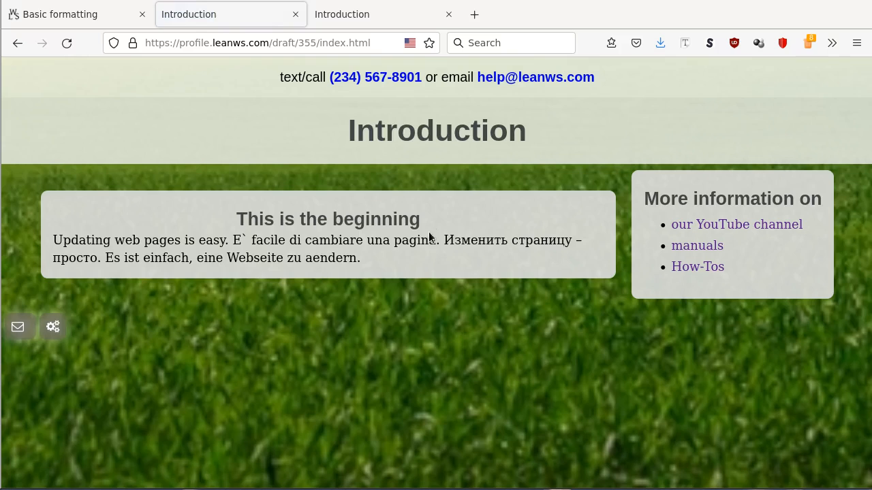
Reopen index.txt, add ":max-width=40ex" right after the asterisk of the "This is the beginning" heading, and save the file
click(18, 43)
click(531, 302)
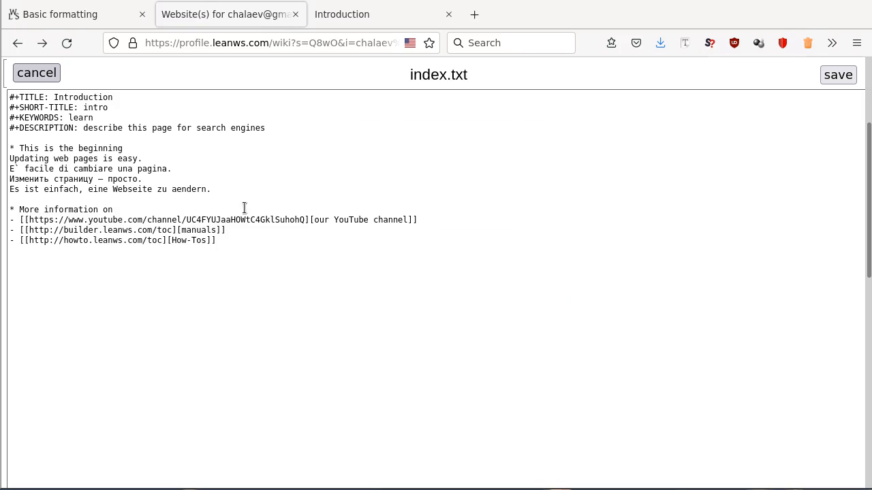
click(13, 147)
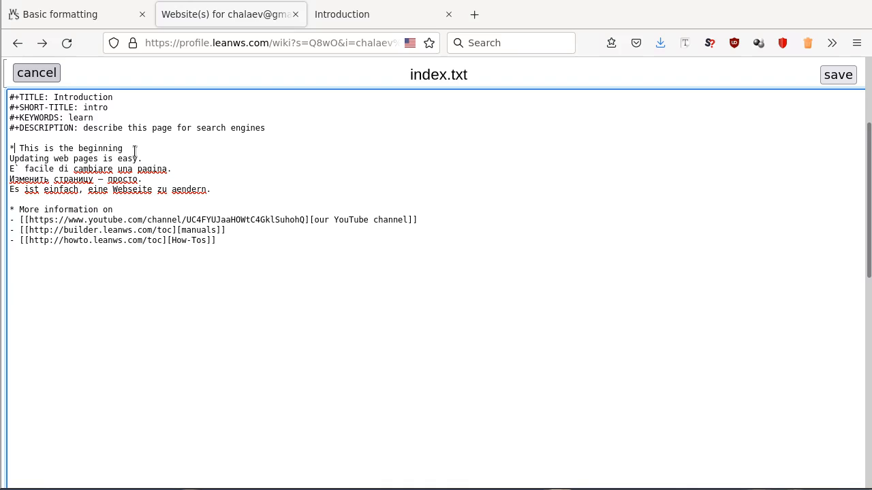
text(:)
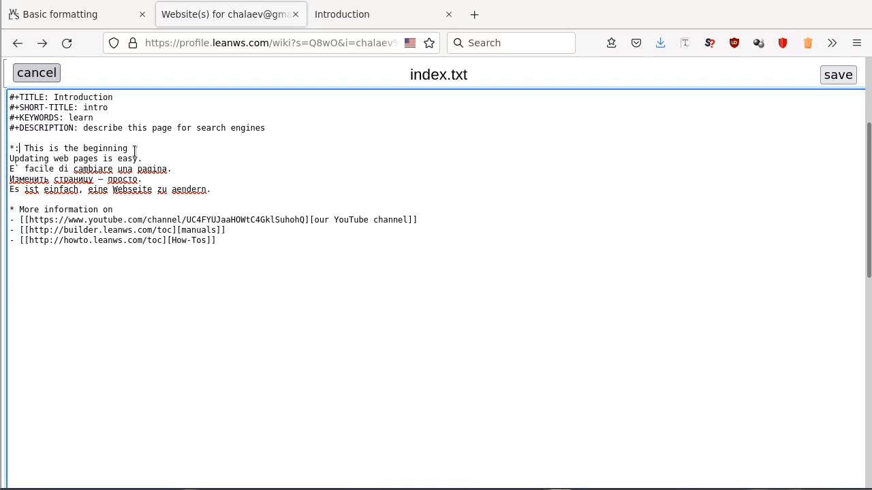
text(max-de)
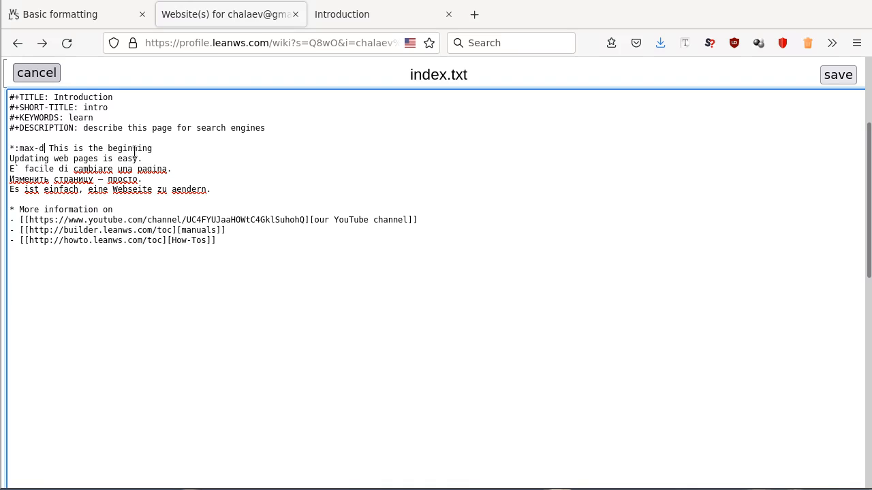
key(BackSpace)
key(BackSpace)
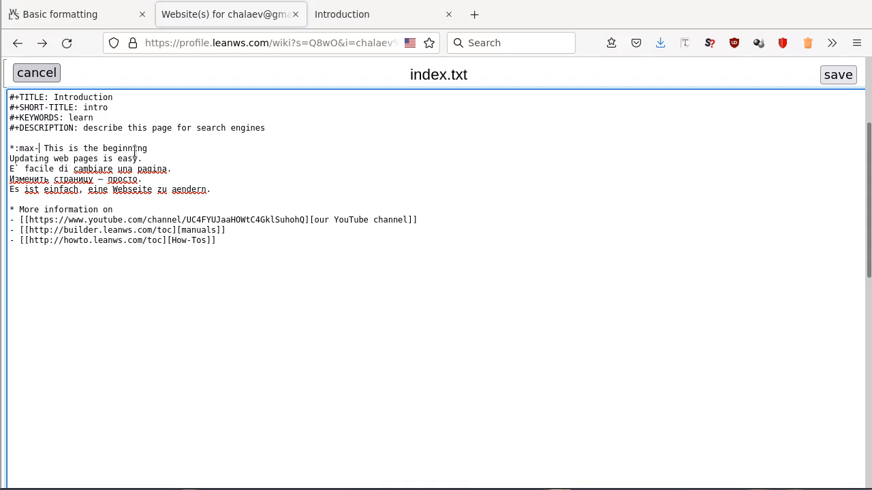
text(width)
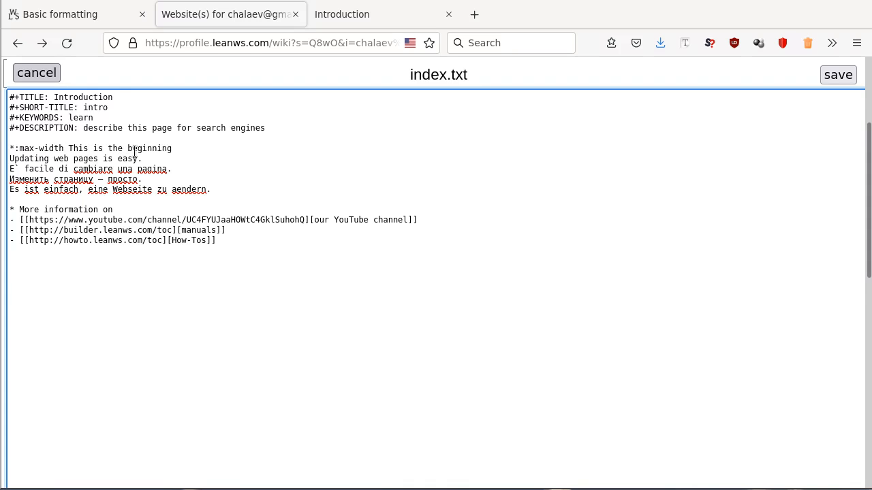
text(=40ex)
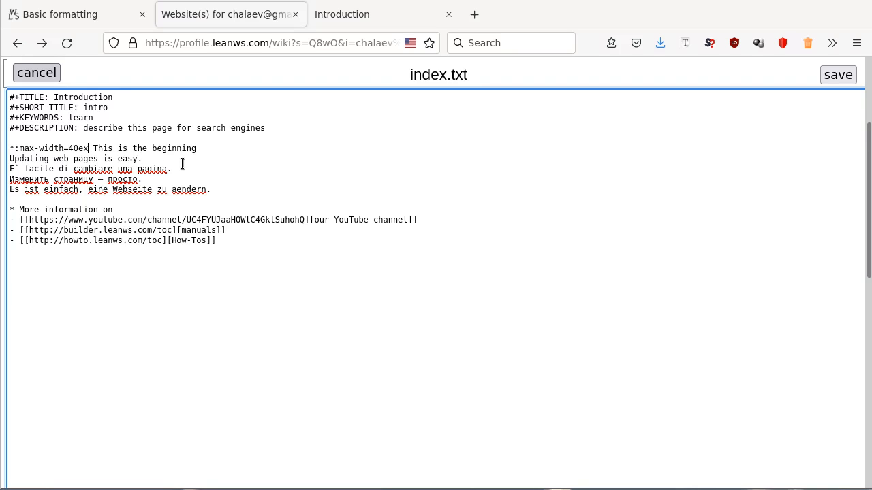
click(839, 77)
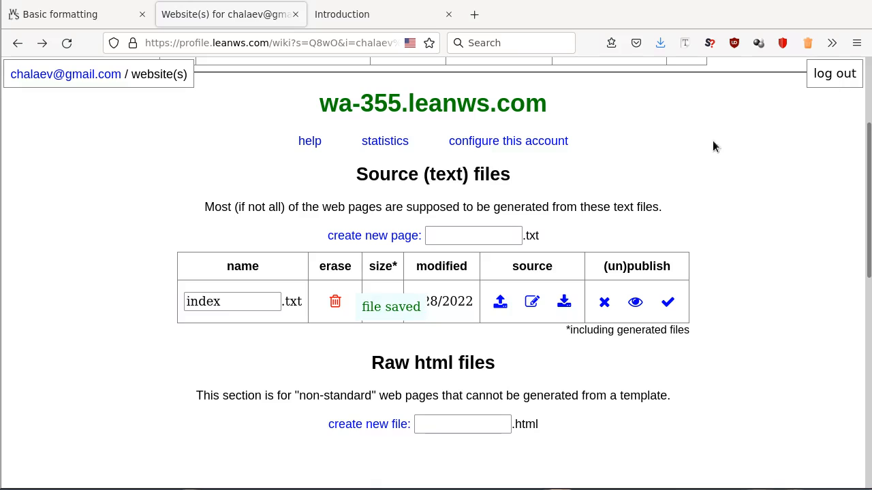
Preview the index draft in a separate tab to check the section's width and return to the website management page
click(637, 308)
click(366, 19)
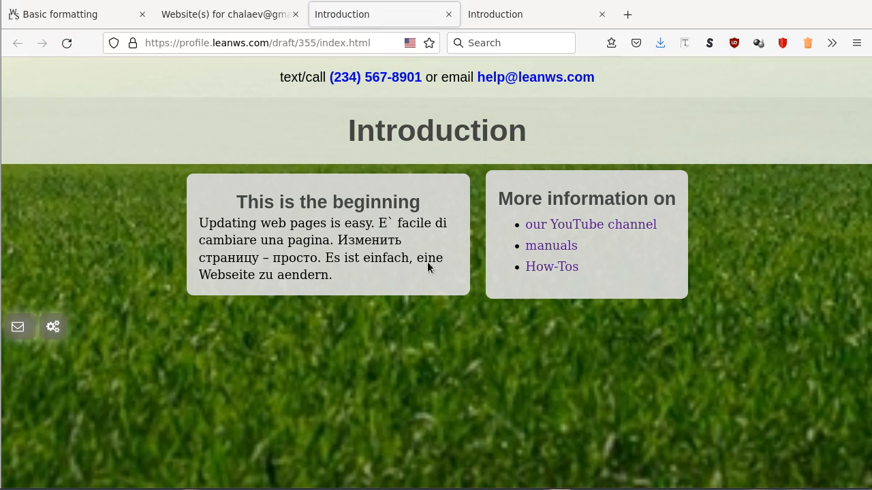
click(236, 16)
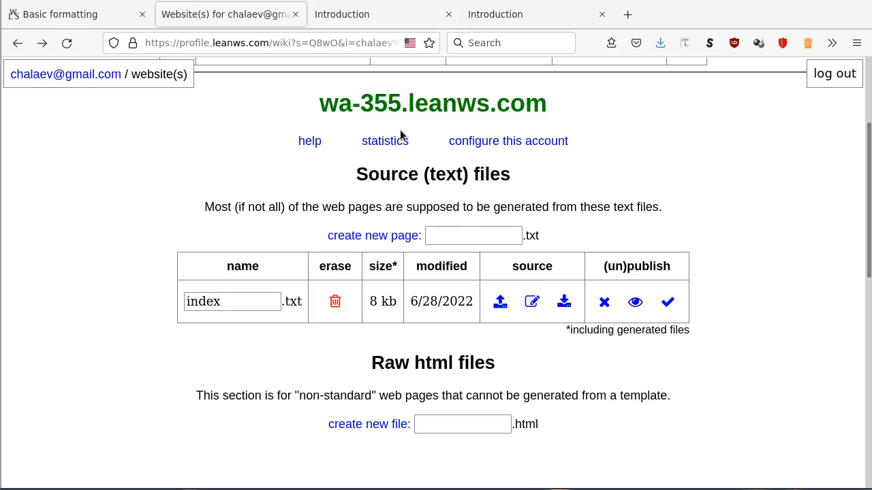
Insert a blank line after the Italian sentence in index.txt to start a new paragraph, and save the file
click(534, 308)
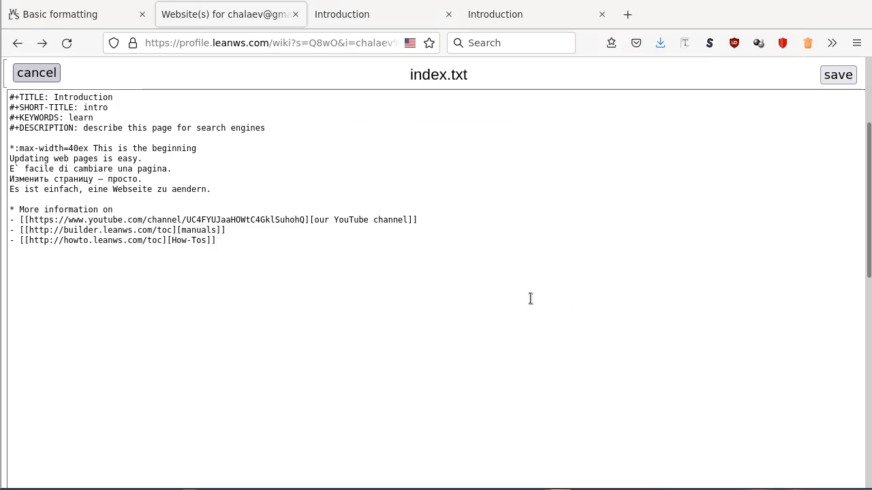
click(214, 171)
key(Return)
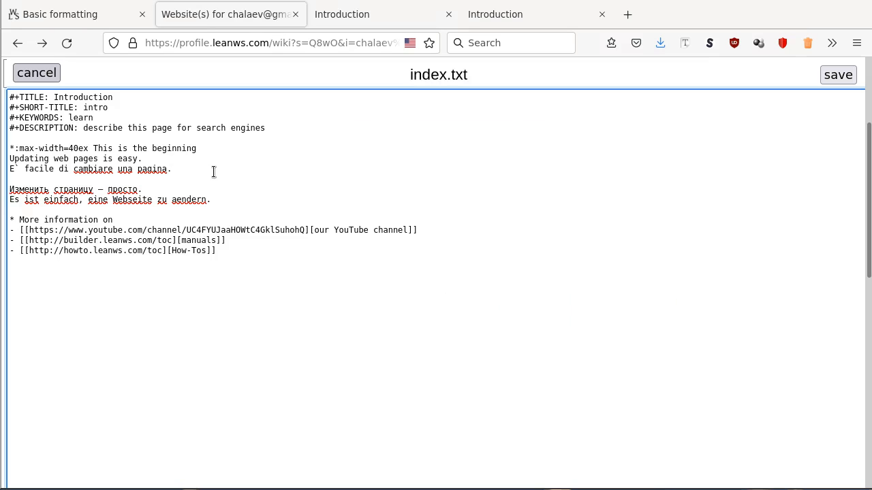
click(834, 76)
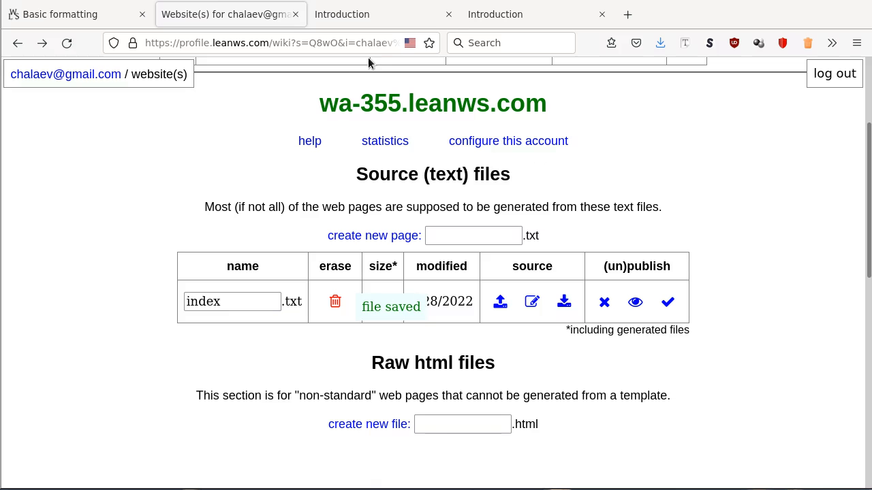
Reload the draft preview to check the paragraph break and return to the website management page
click(368, 17)
click(67, 45)
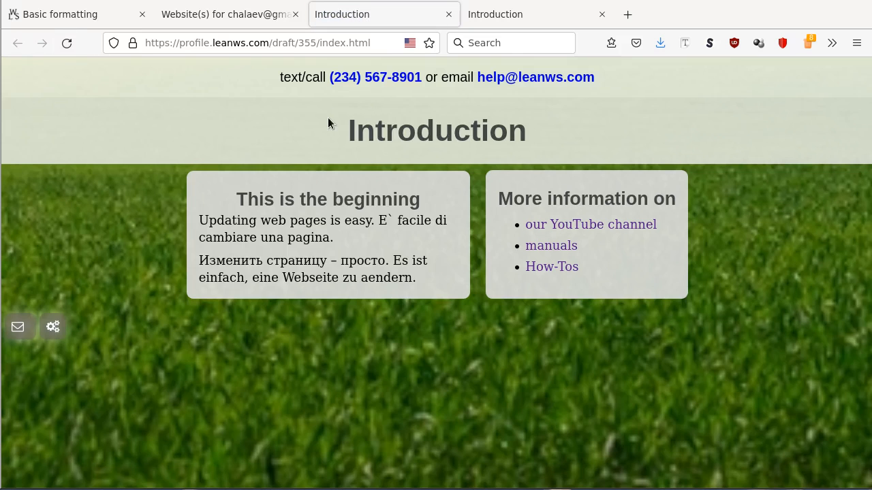
click(247, 19)
Reopen index.txt and duplicate the whole "This is the beginning" section directly below itself, separated by a blank line
click(528, 303)
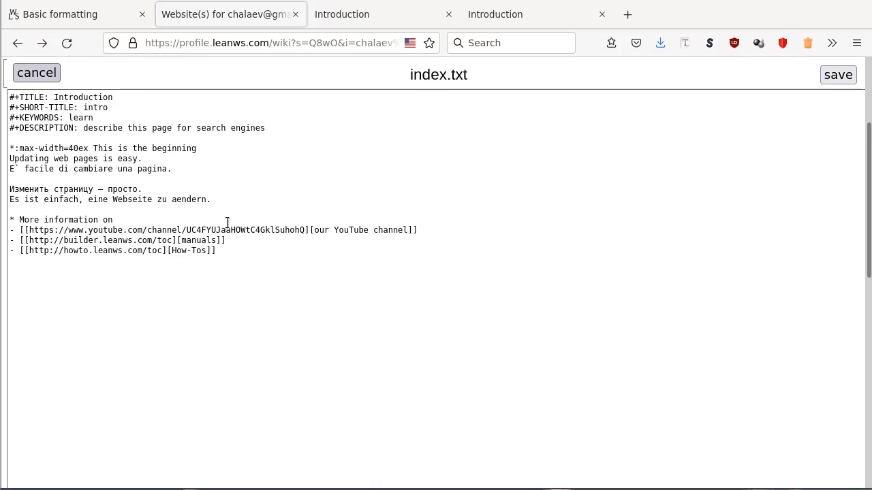
click(273, 147)
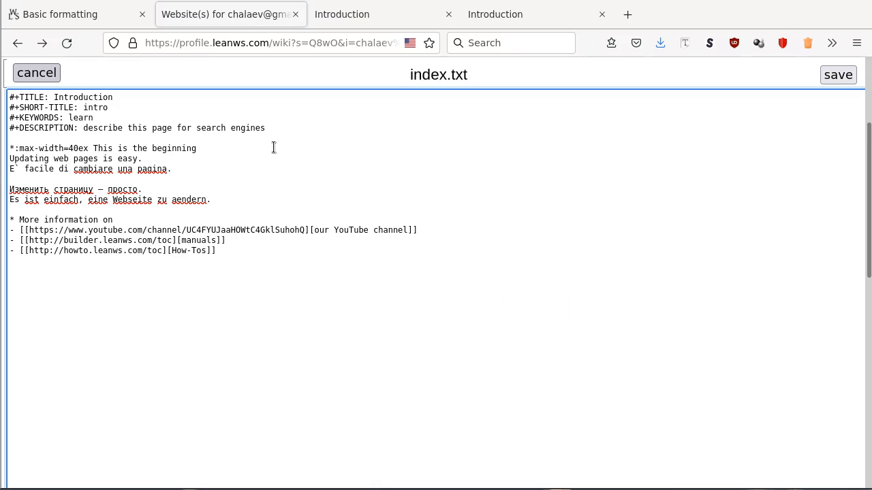
key(Home)
key(shift+Down)
key(shift+Down)
key(shift+Down)
key(shift+Down)
key(shift+Down)
key(shift+Down)
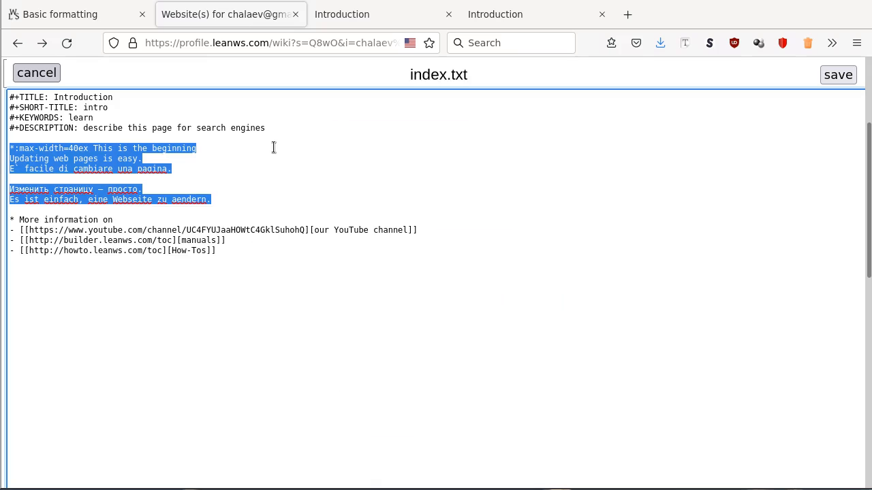
key(ctrl+c)
key(Right)
key(ctrl+v)
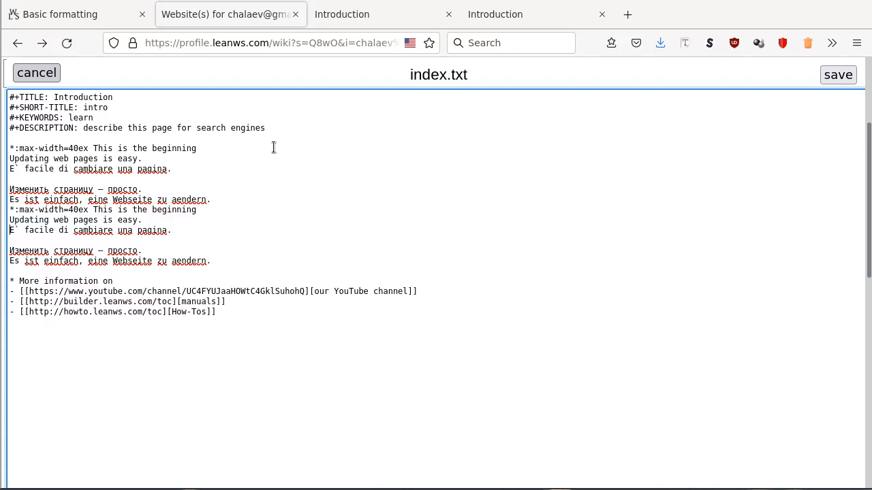
key(Return)
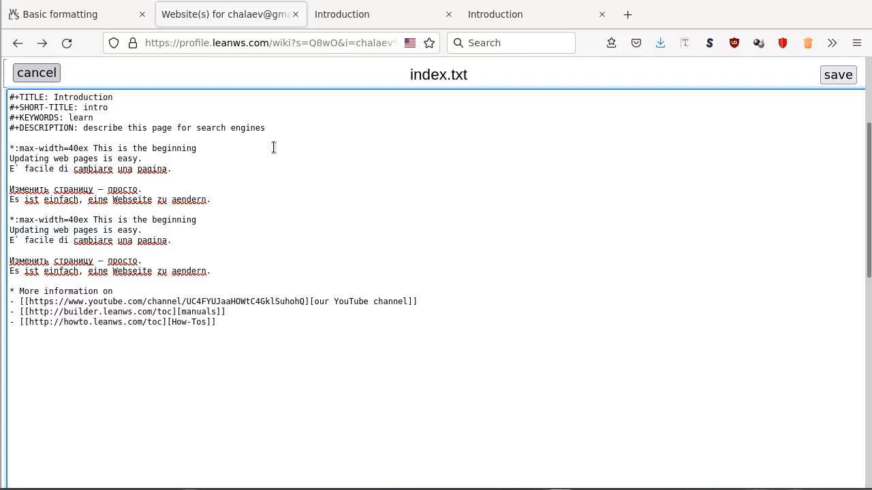
Remove the blank line inside the copied section, start each of its four sentences with "- " as a bulleted list, and save the file
key(Delete)
key(Up)
text(- )
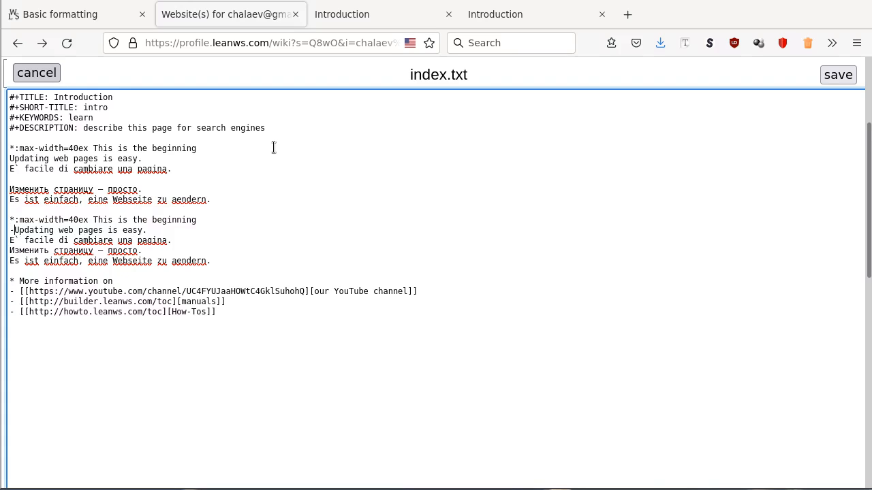
text(- )
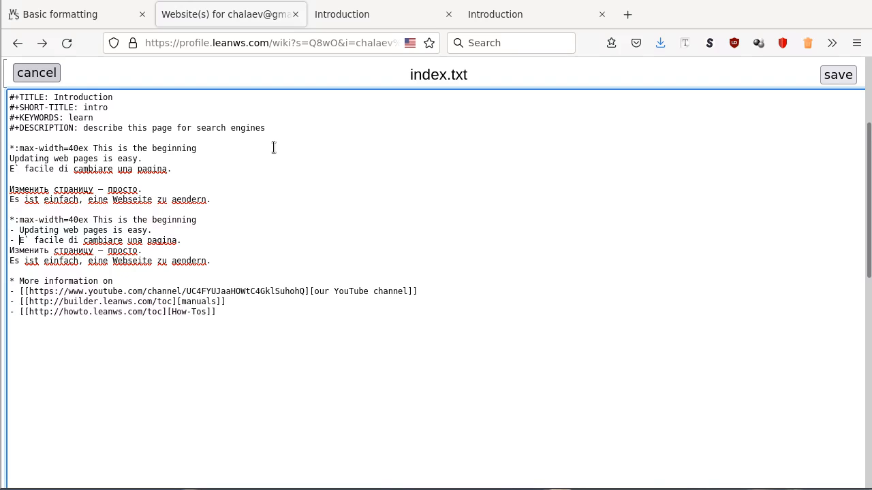
text(- )
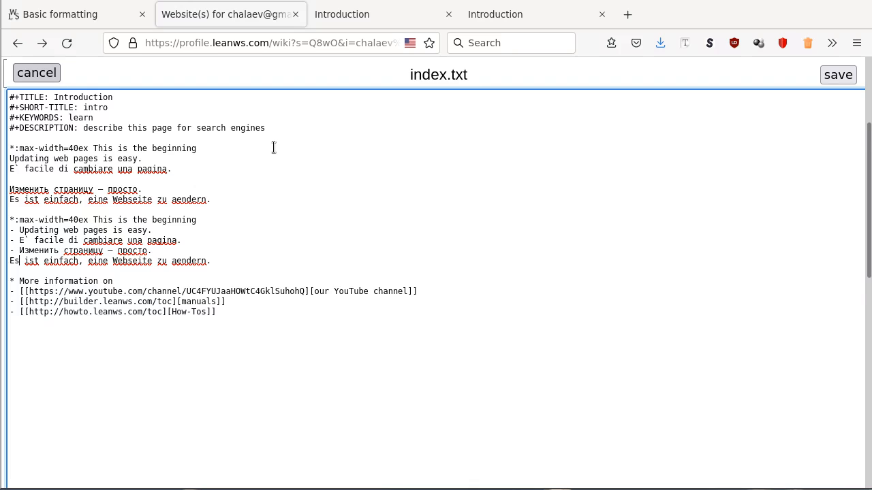
text(-)
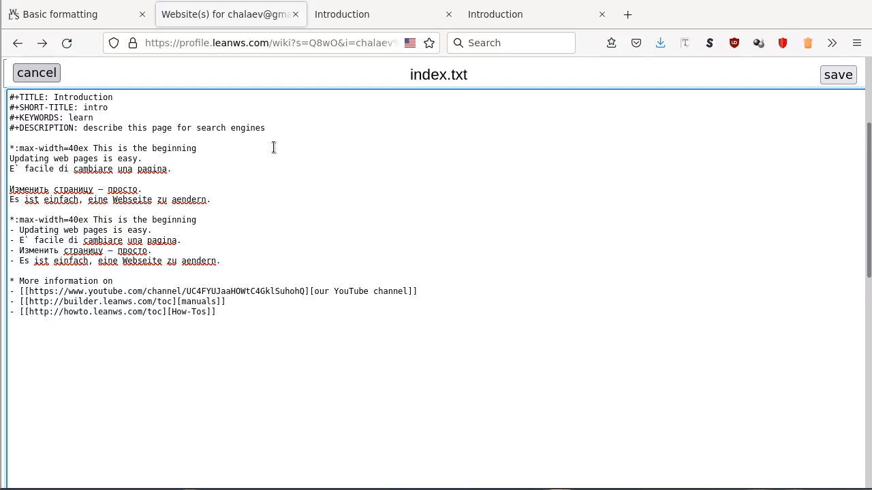
click(831, 81)
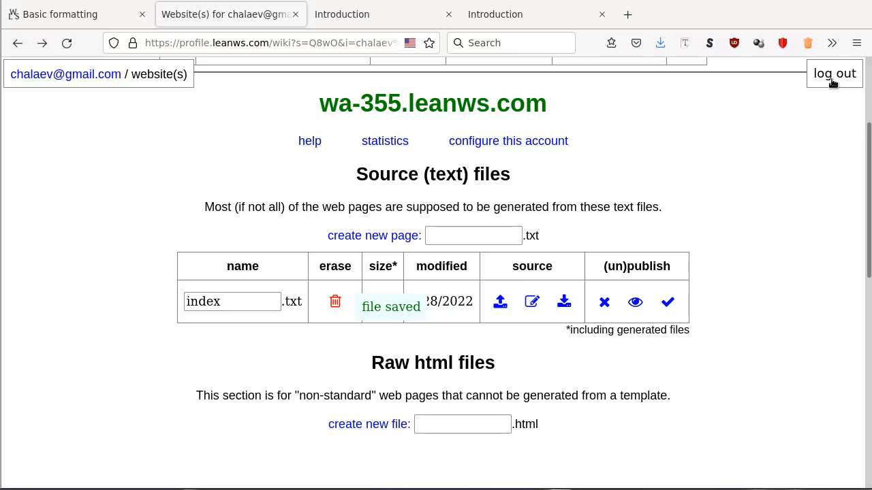
Reload the index draft preview to check the duplicated section's bulleted list
click(344, 19)
click(66, 43)
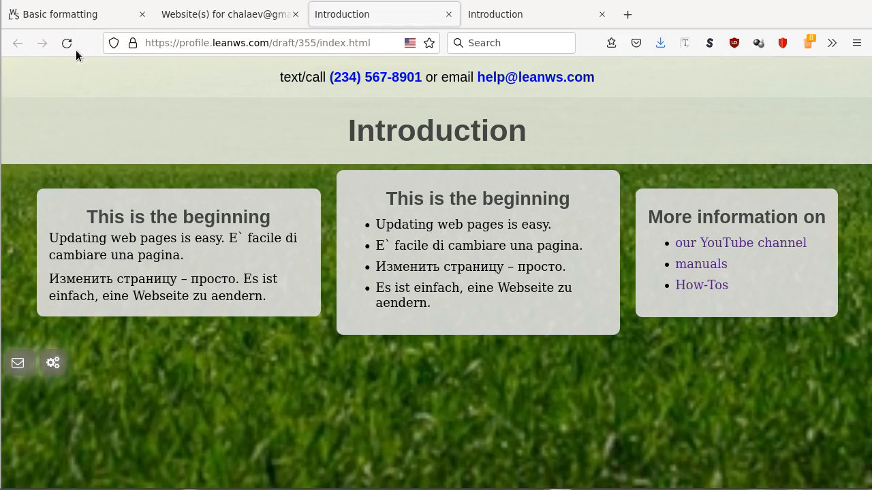
View the start of the Basic formatting manual and go back to The Website Builder home page
click(72, 14)
scroll(401, 255, up, 6)
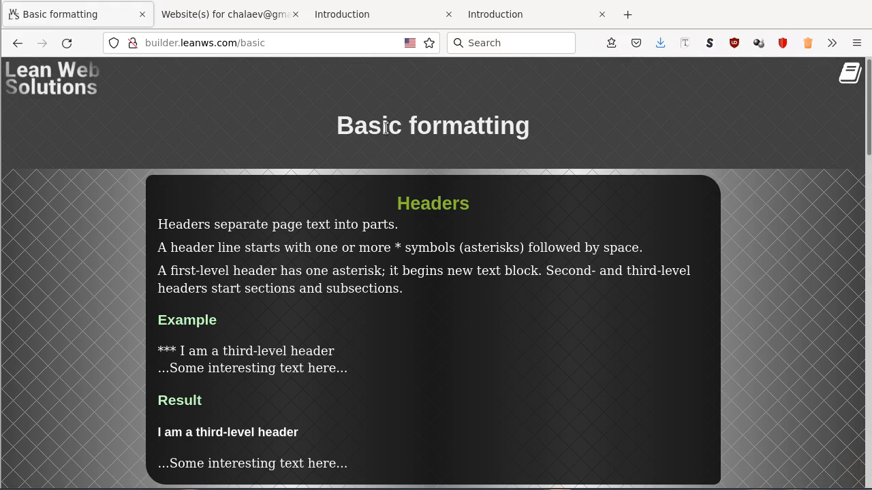
click(17, 45)
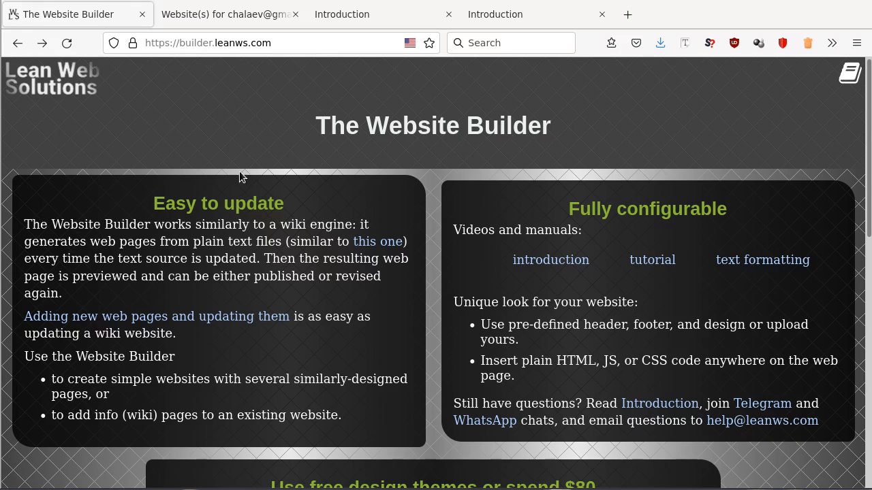
View the draft again, and reload the published wa-355.leanws.com page to compare the two versions
click(234, 12)
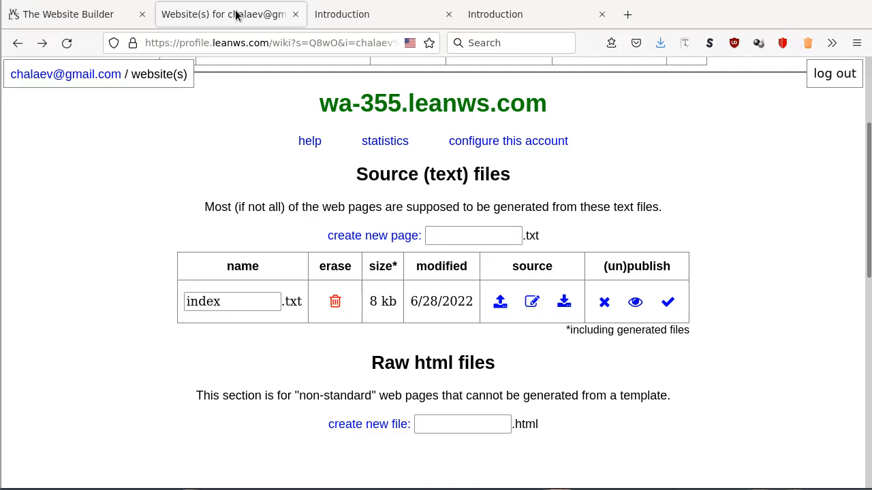
click(358, 16)
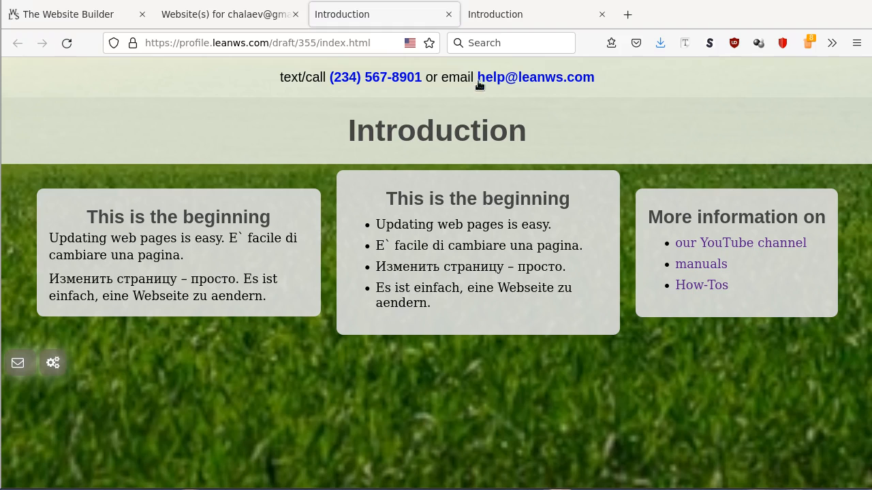
click(485, 22)
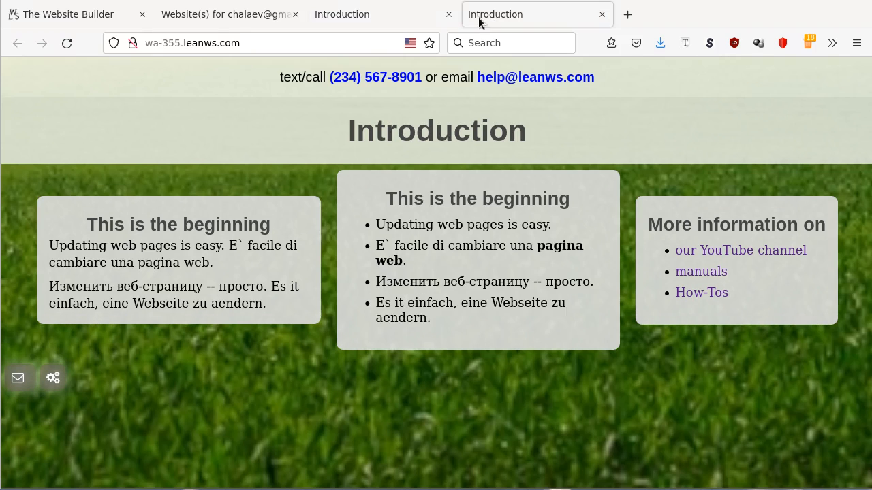
click(67, 42)
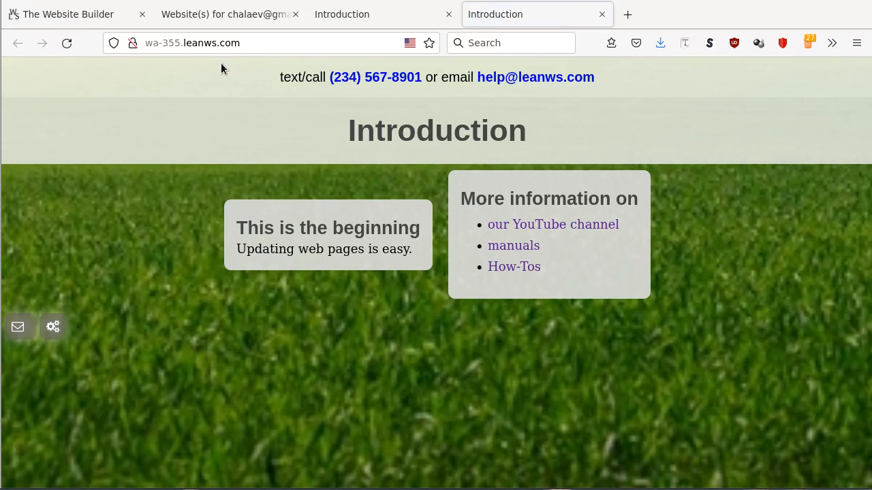
Publish the index page from the website management page and reload wa-355.leanws.com to check the published version
click(230, 15)
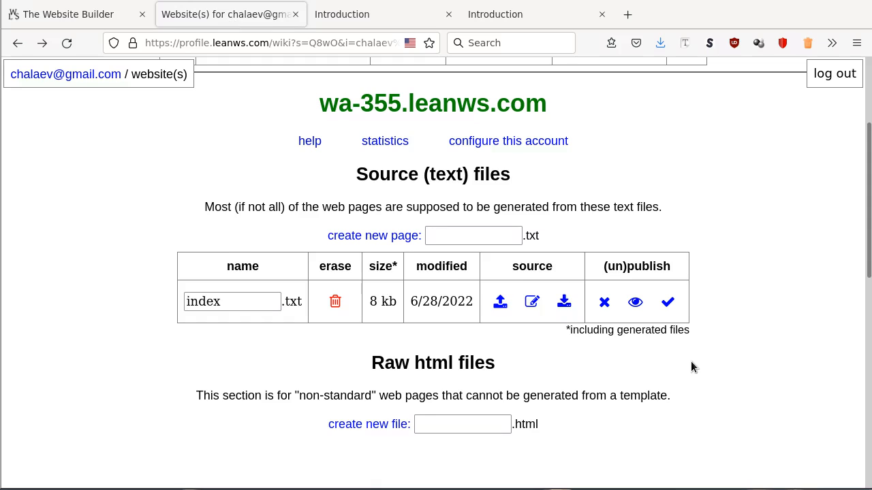
click(668, 304)
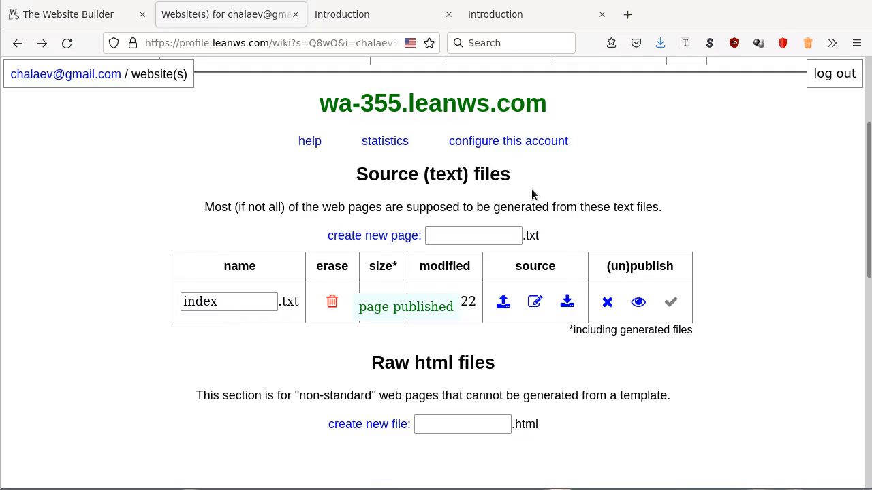
click(511, 24)
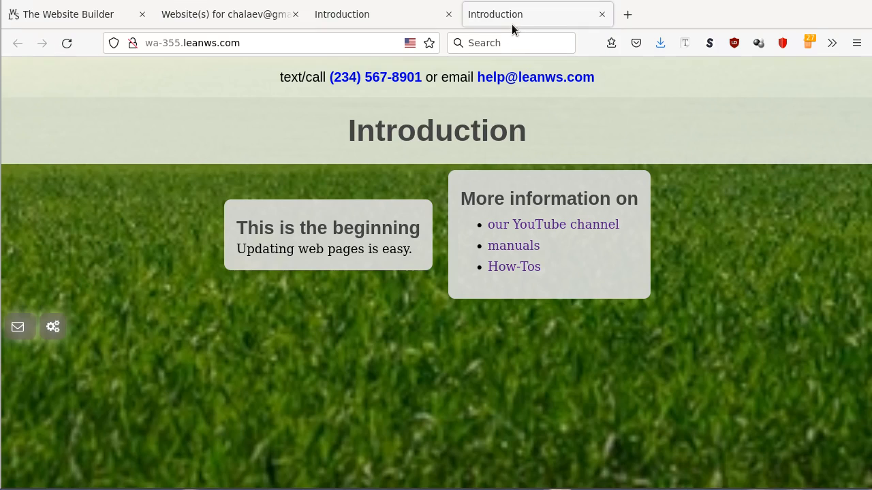
click(67, 44)
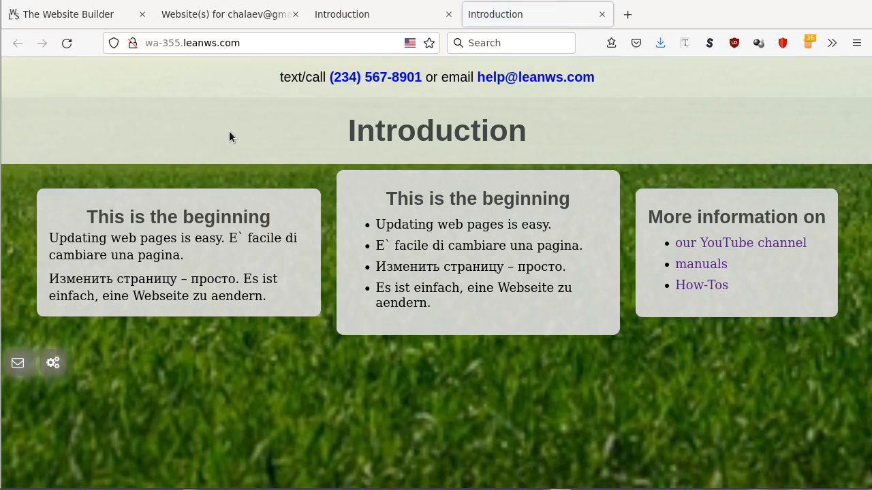